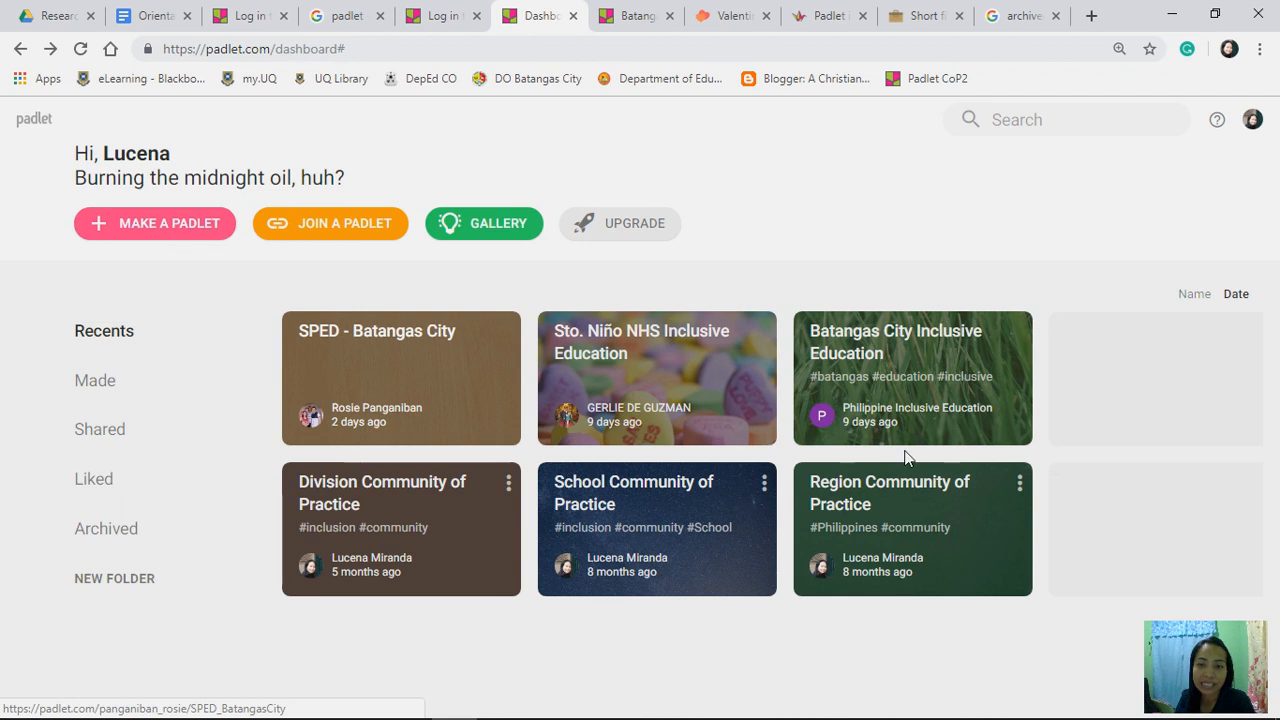
Browse the Made, Shared, Liked and Archived padlets on the dashboard
click(100, 390)
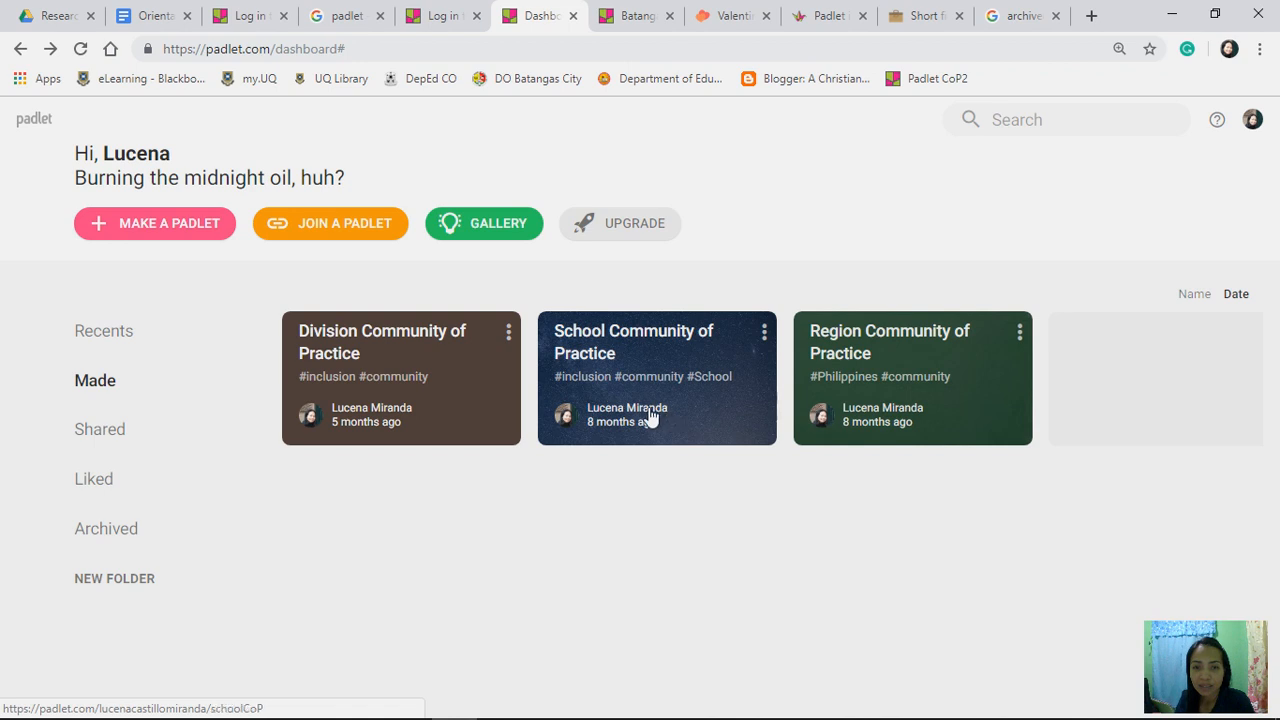
click(100, 440)
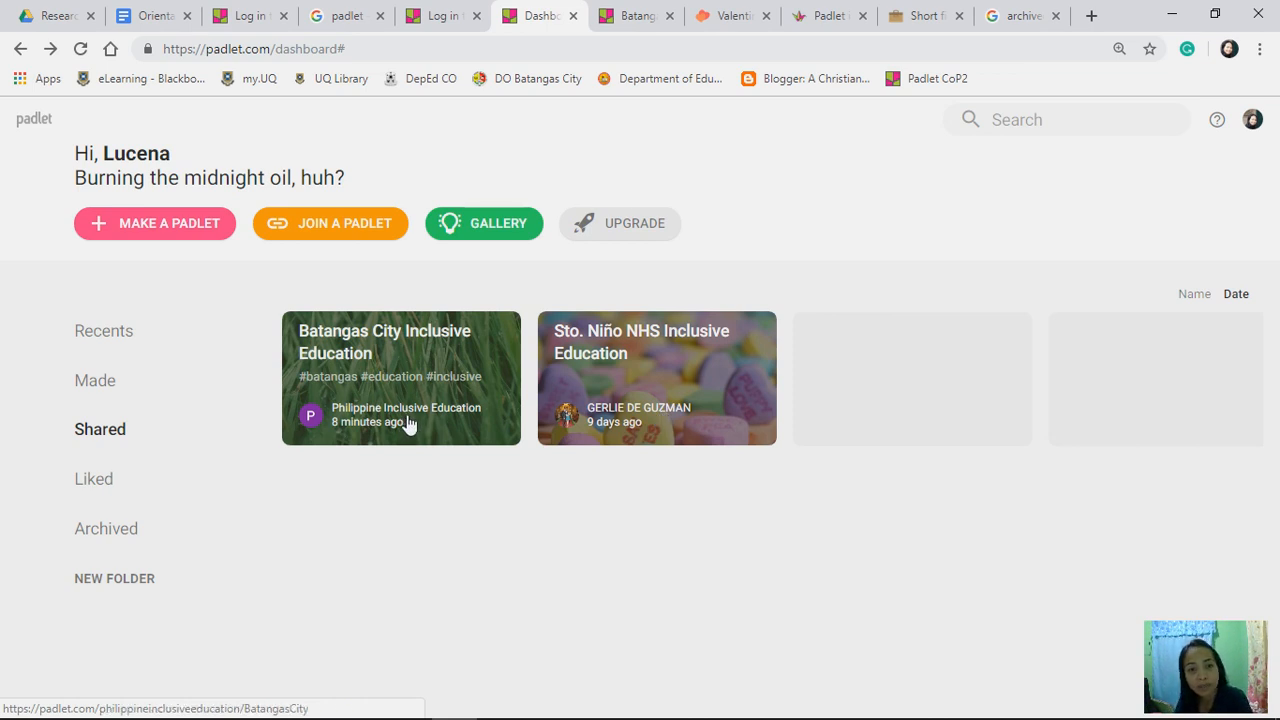
click(104, 492)
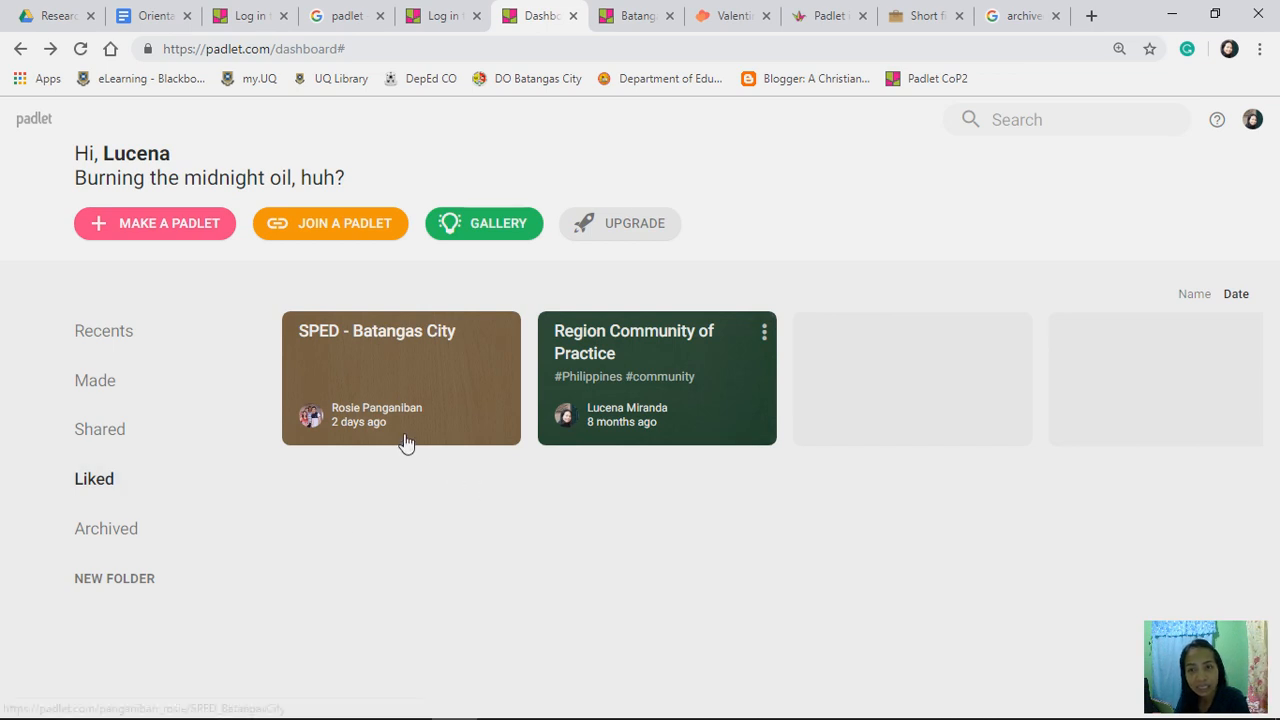
click(109, 528)
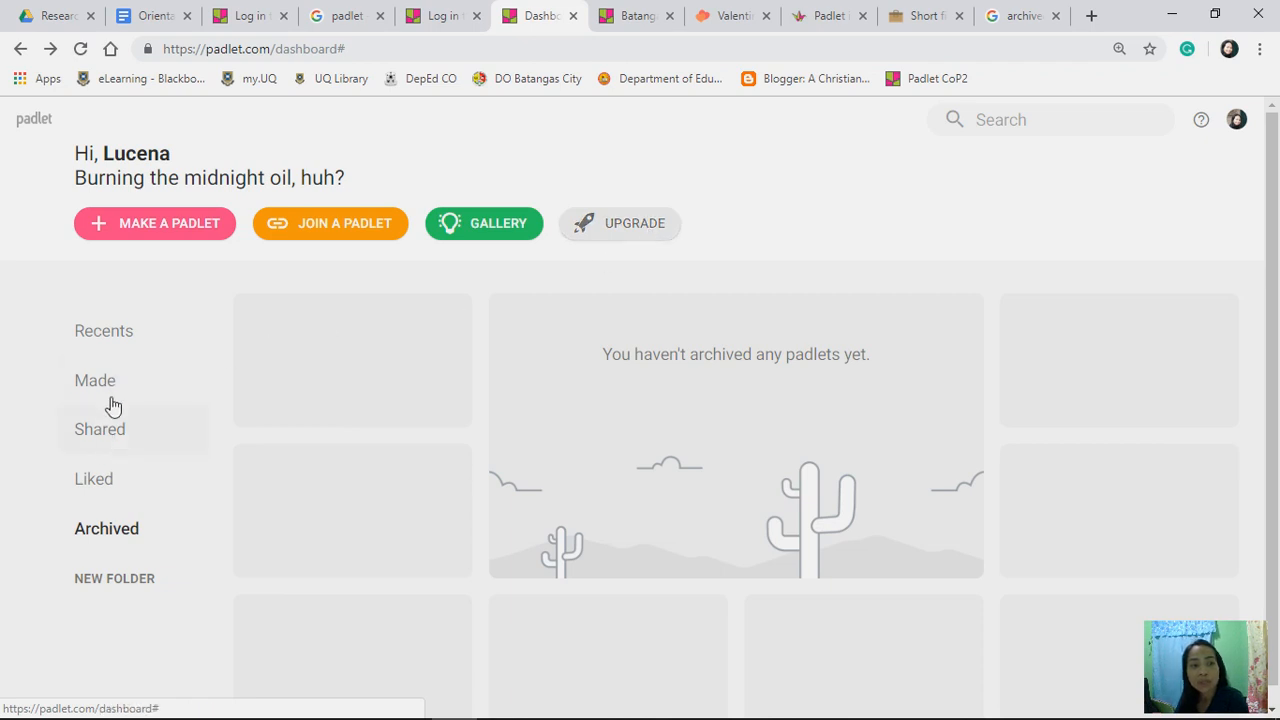
Check the recent padlets on the dashboard and bring up the Batangas City Inclusive Education board
click(637, 27)
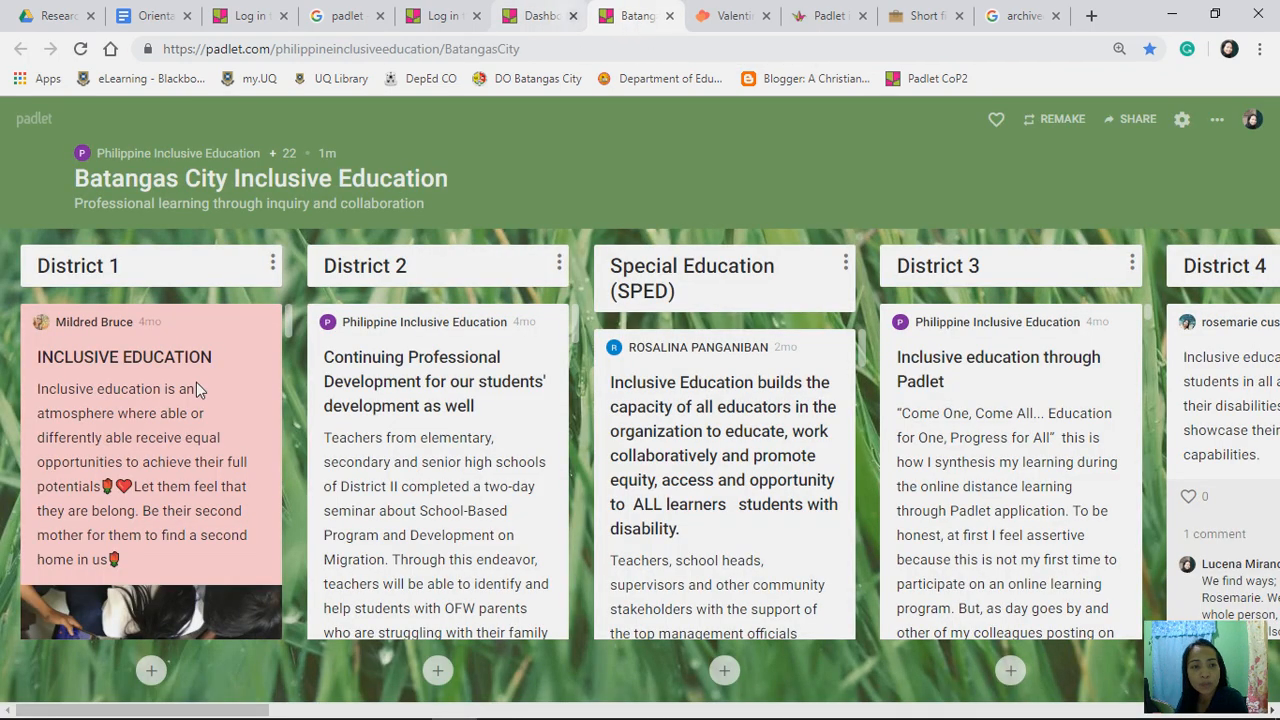
click(542, 18)
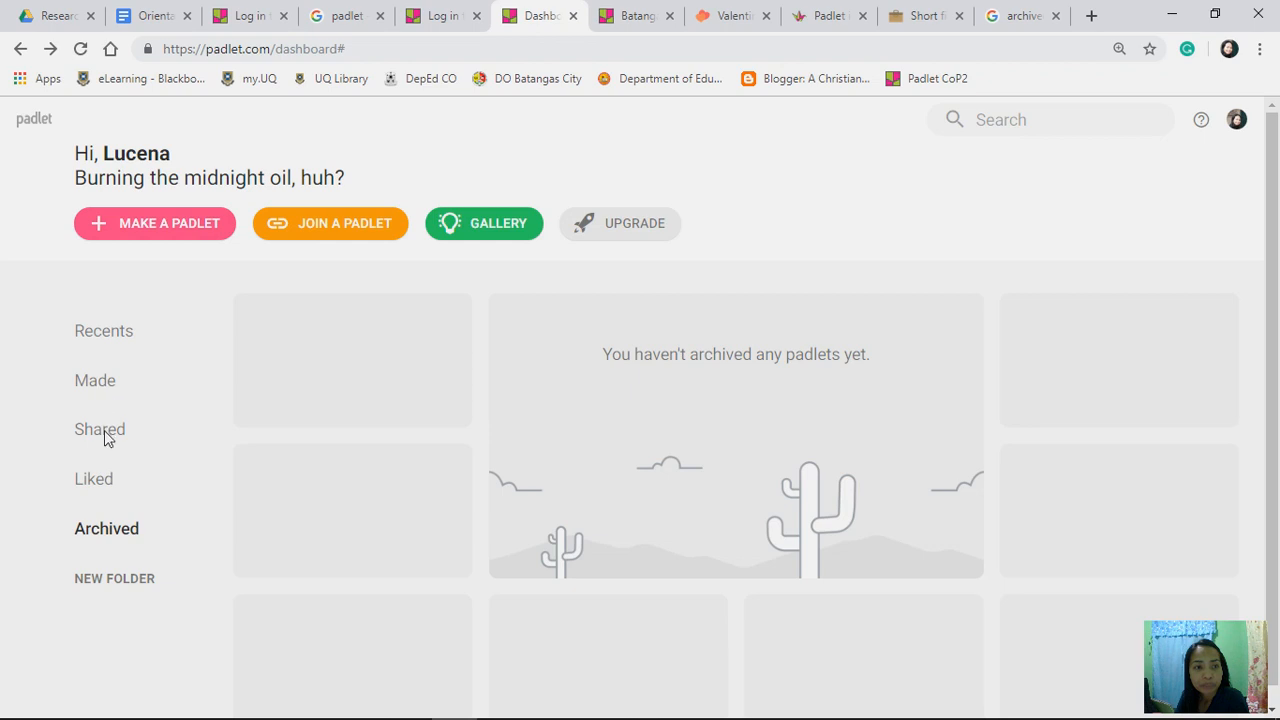
click(114, 338)
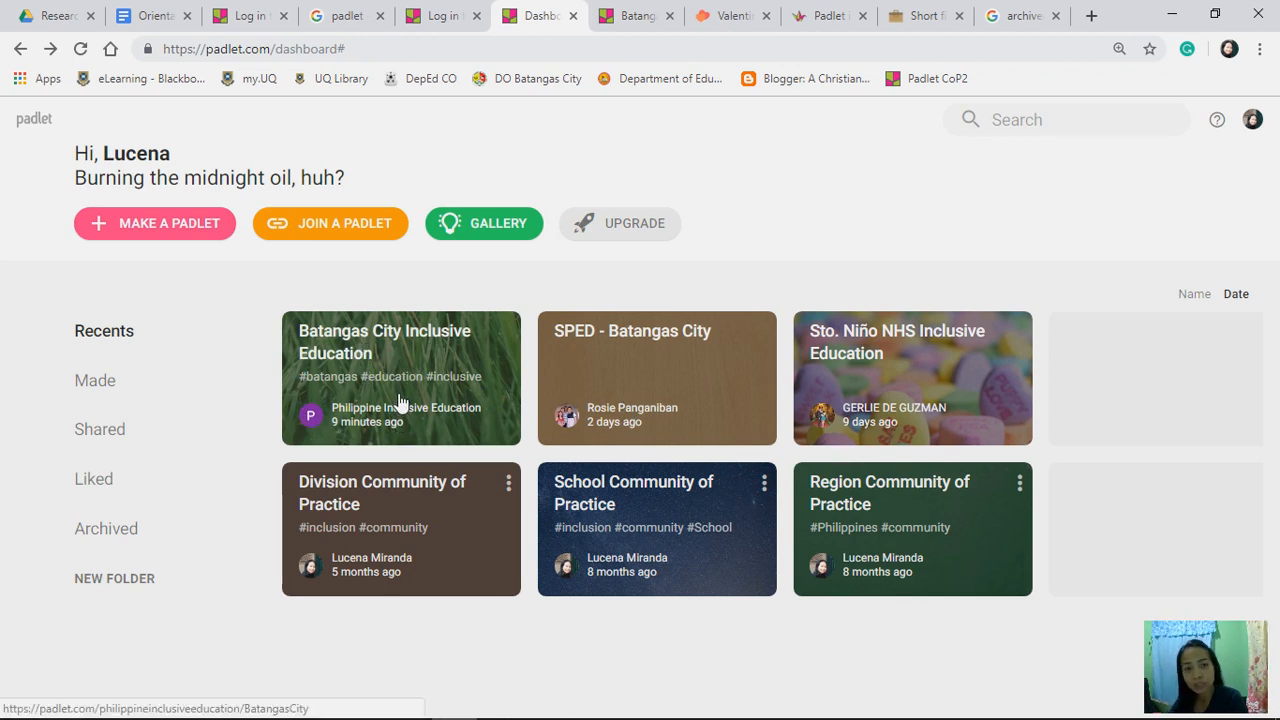
click(625, 16)
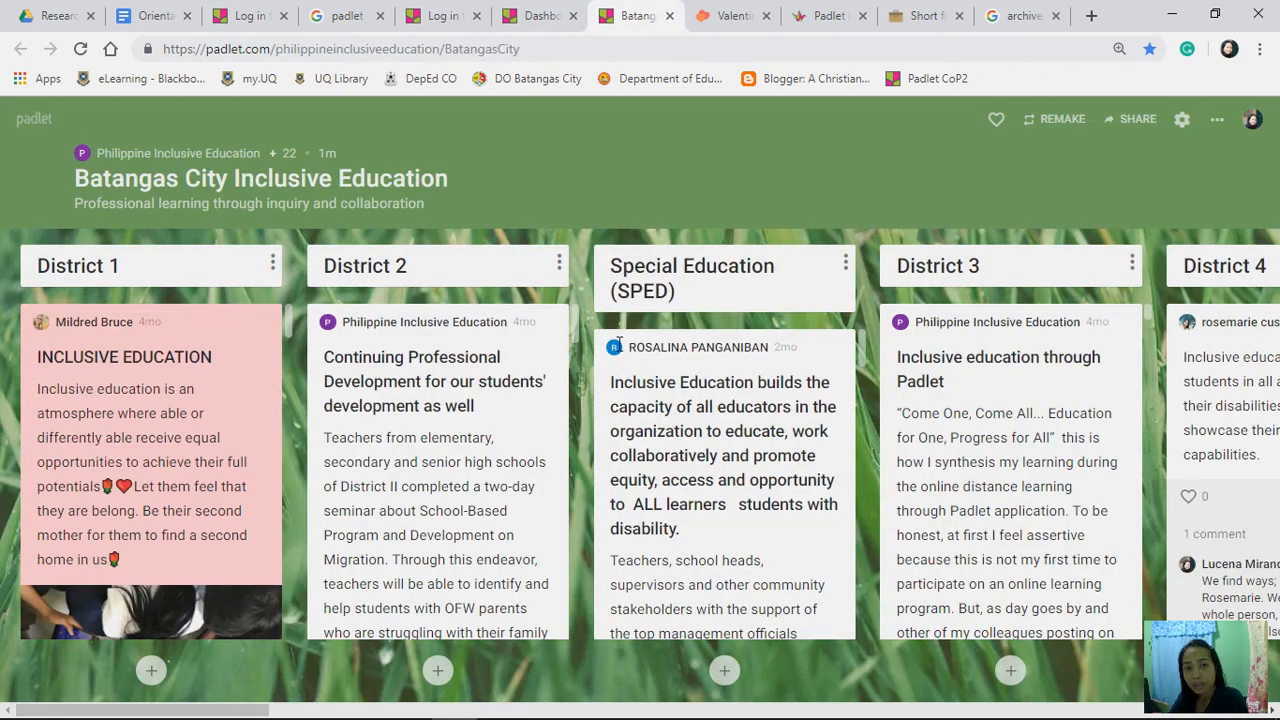
mouse_move(618, 347)
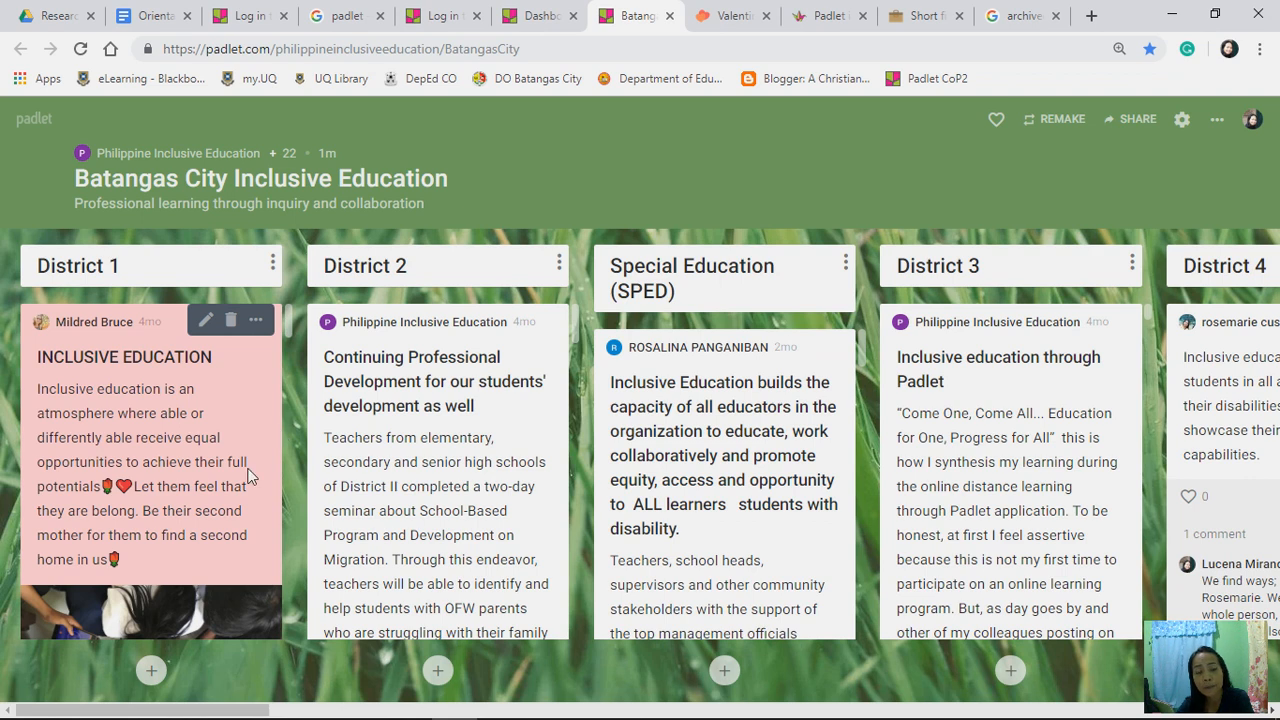
Add a new post to the District 1 column with the title "My students in Science class"
click(151, 672)
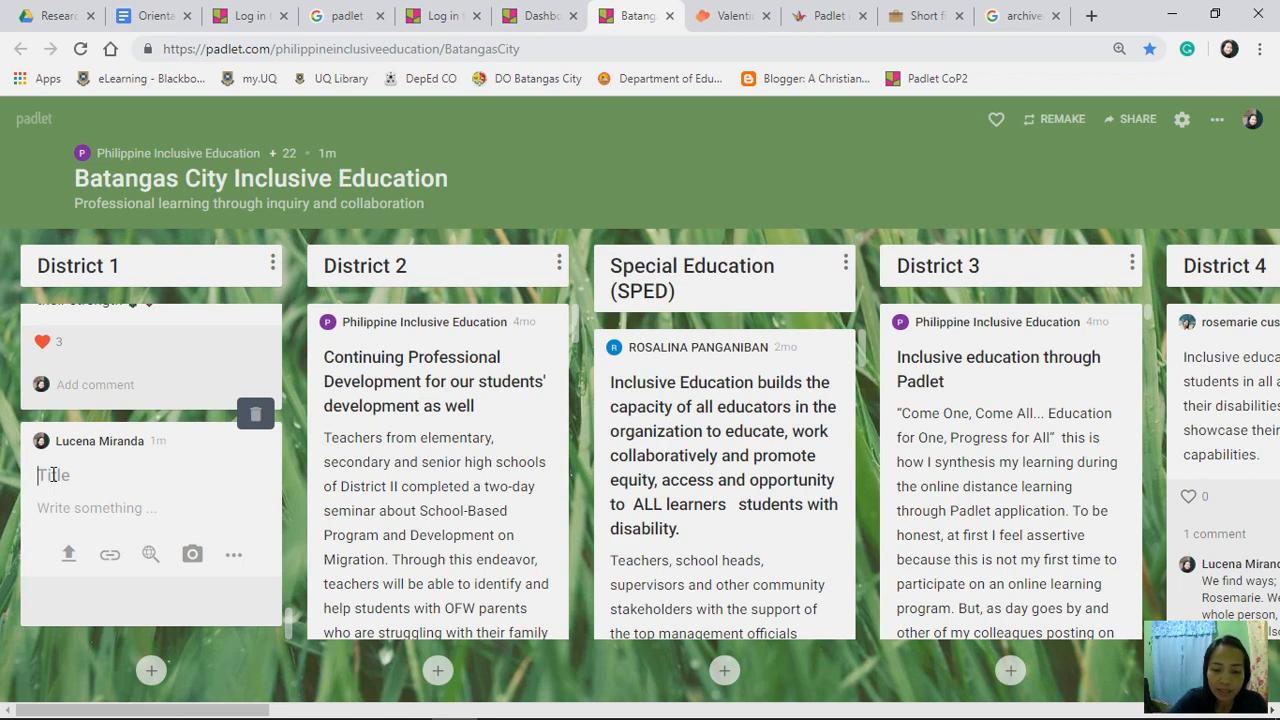
text(My)
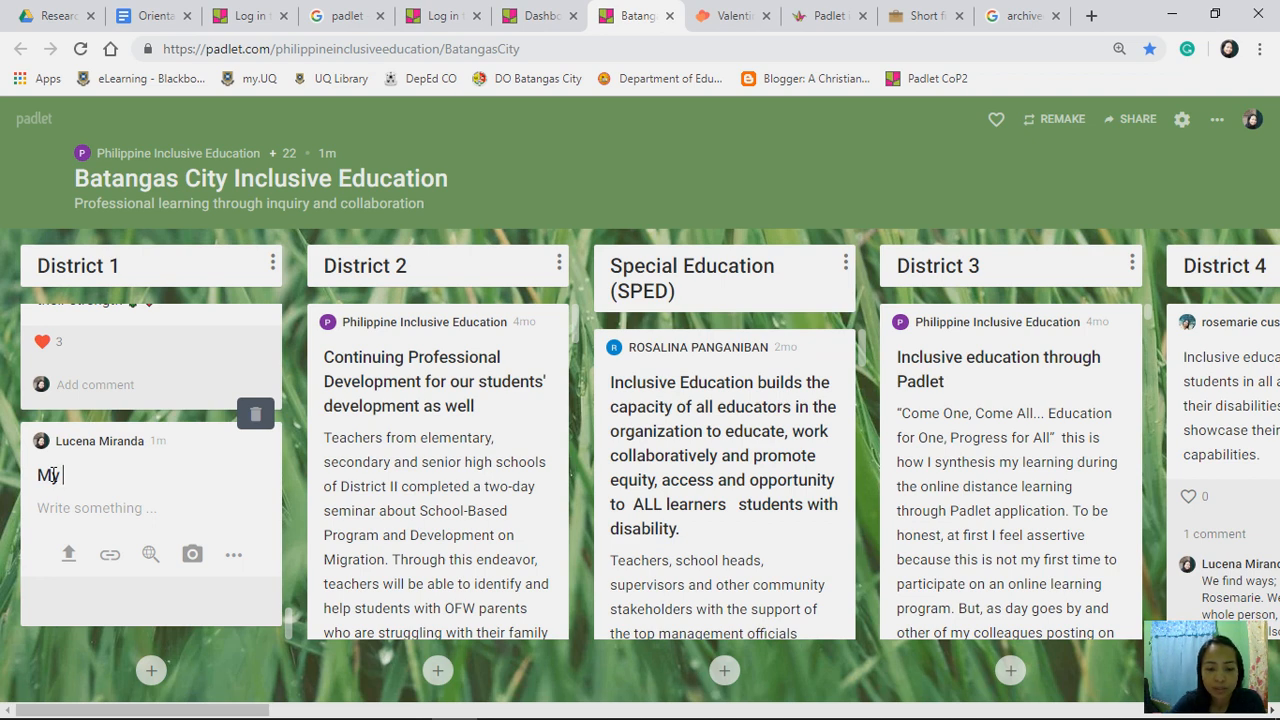
text( stud)
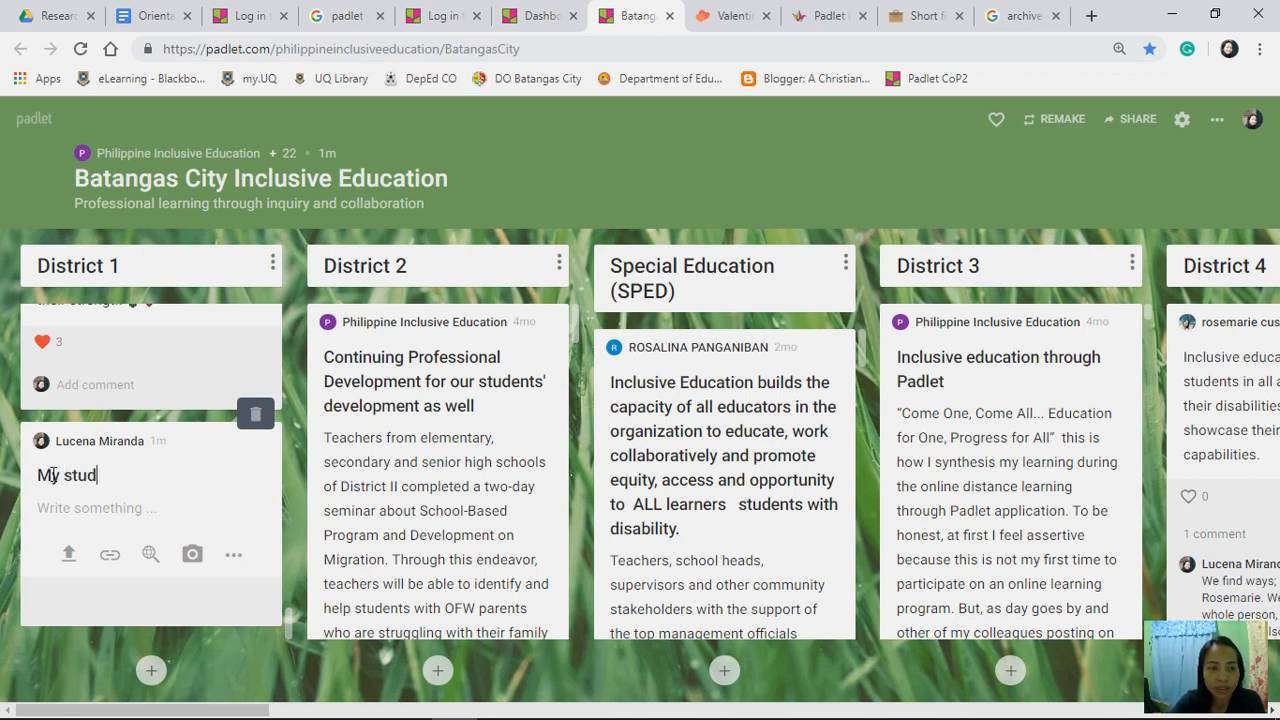
text(ents)
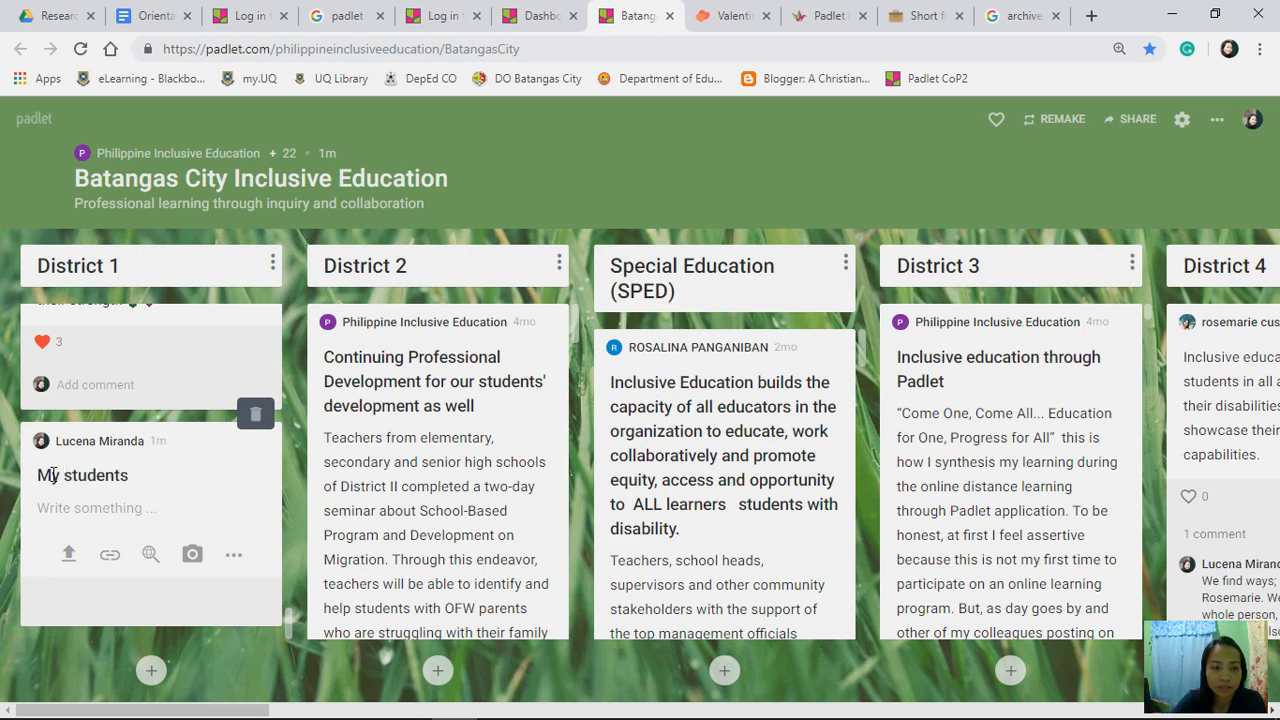
text( in)
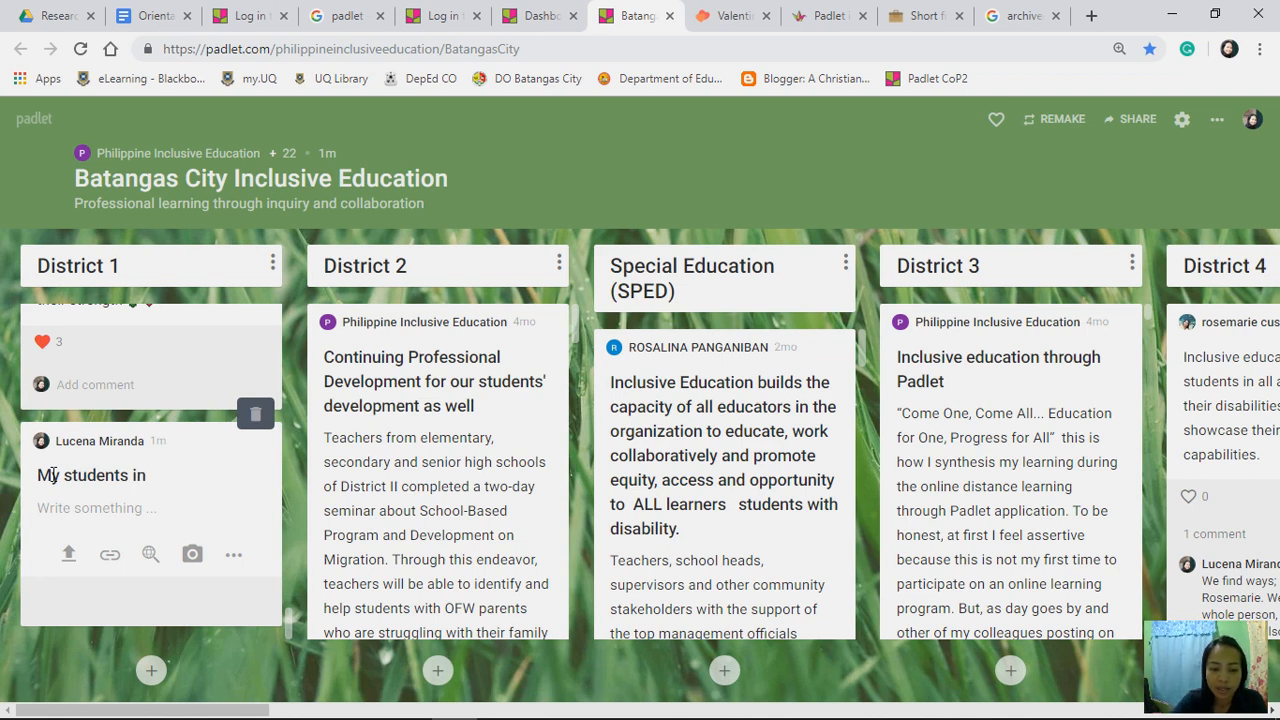
text( Scienc)
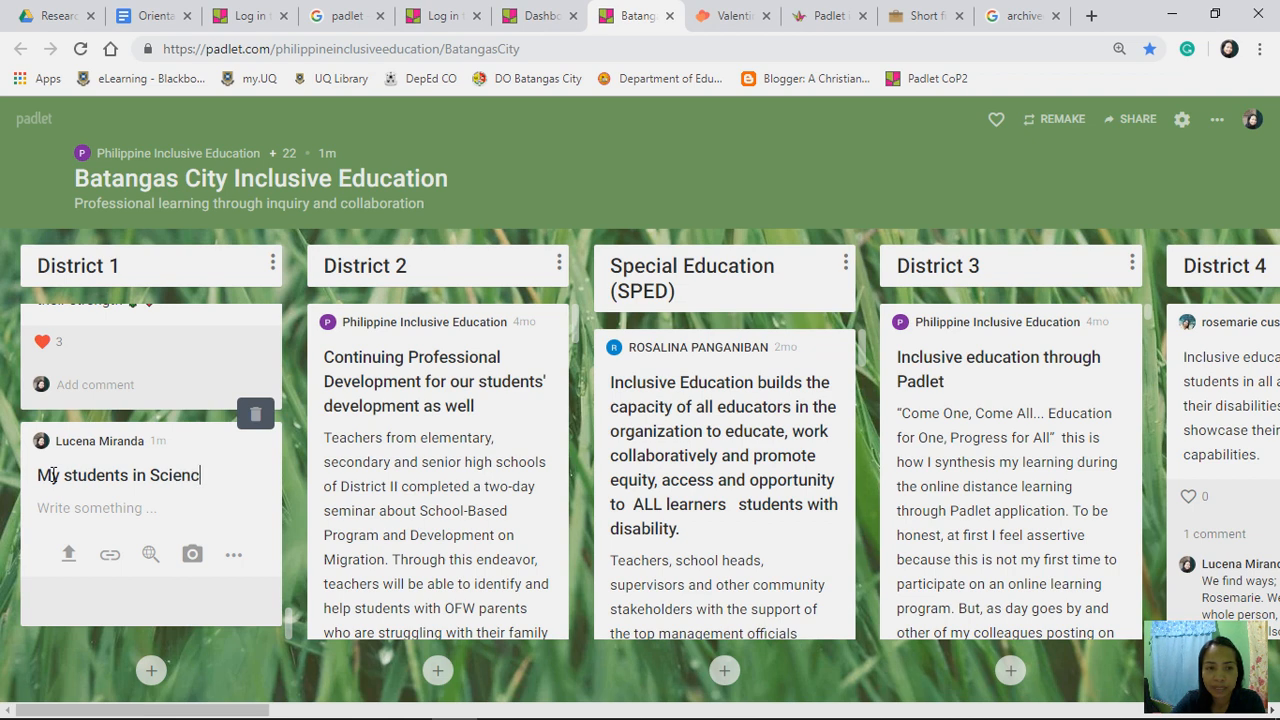
text(e class)
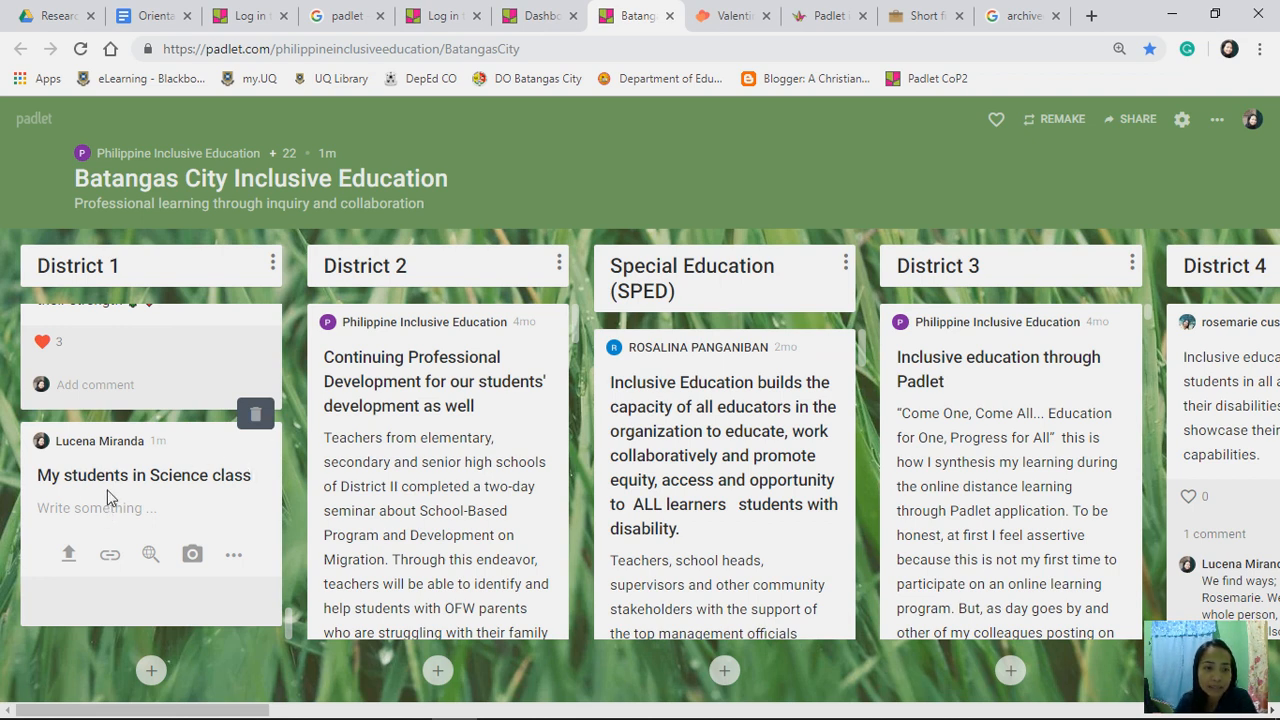
Write "They had a very interesting activity..." as the body of the new District 1 post
click(76, 510)
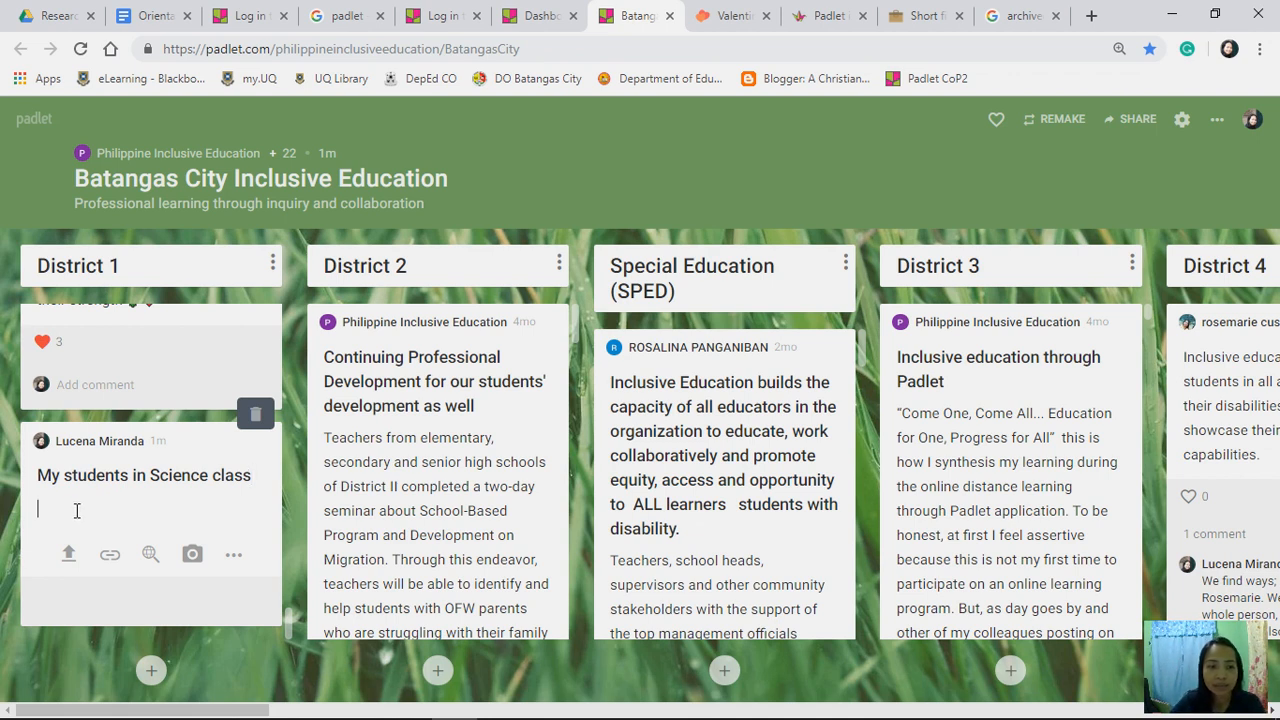
text(They )
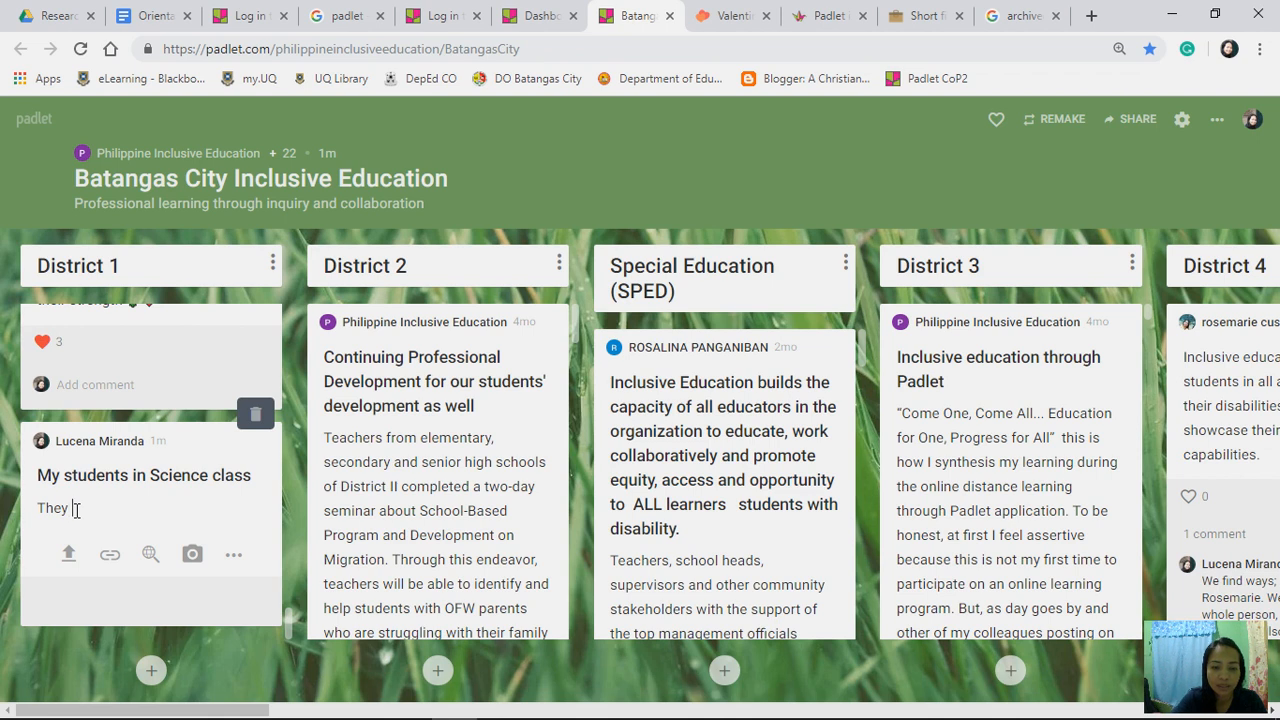
text(had a)
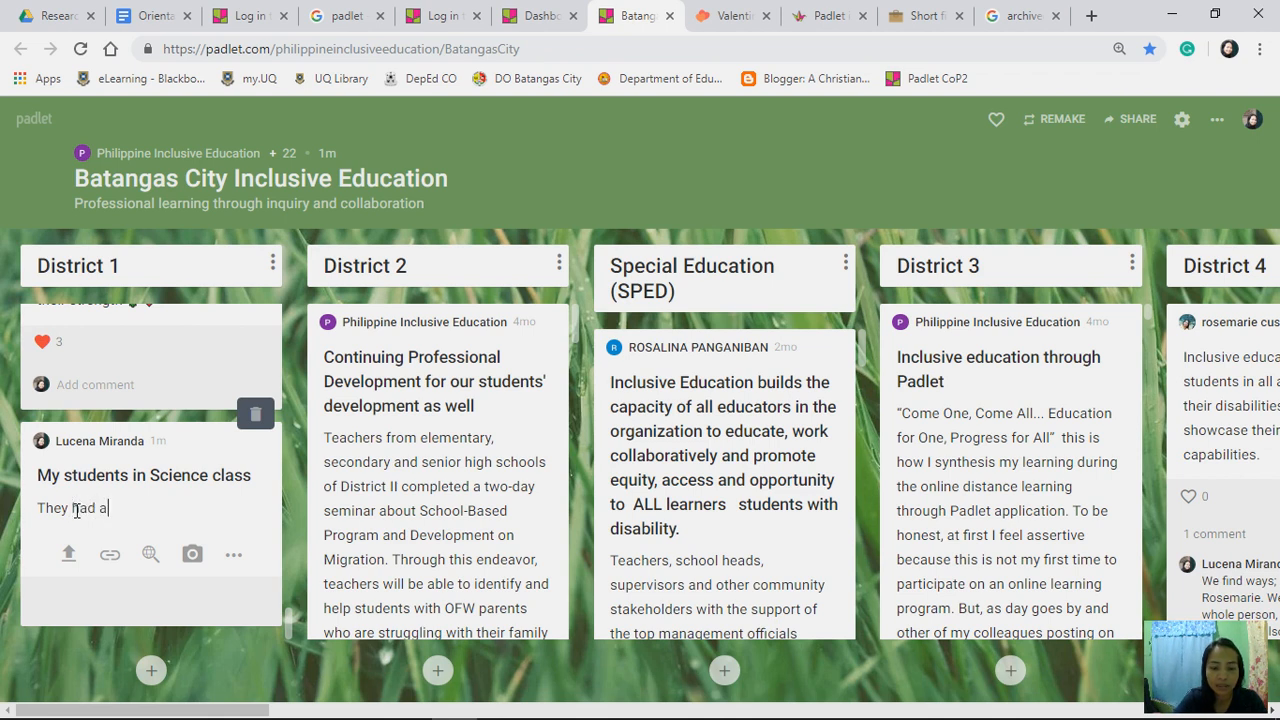
text( vey)
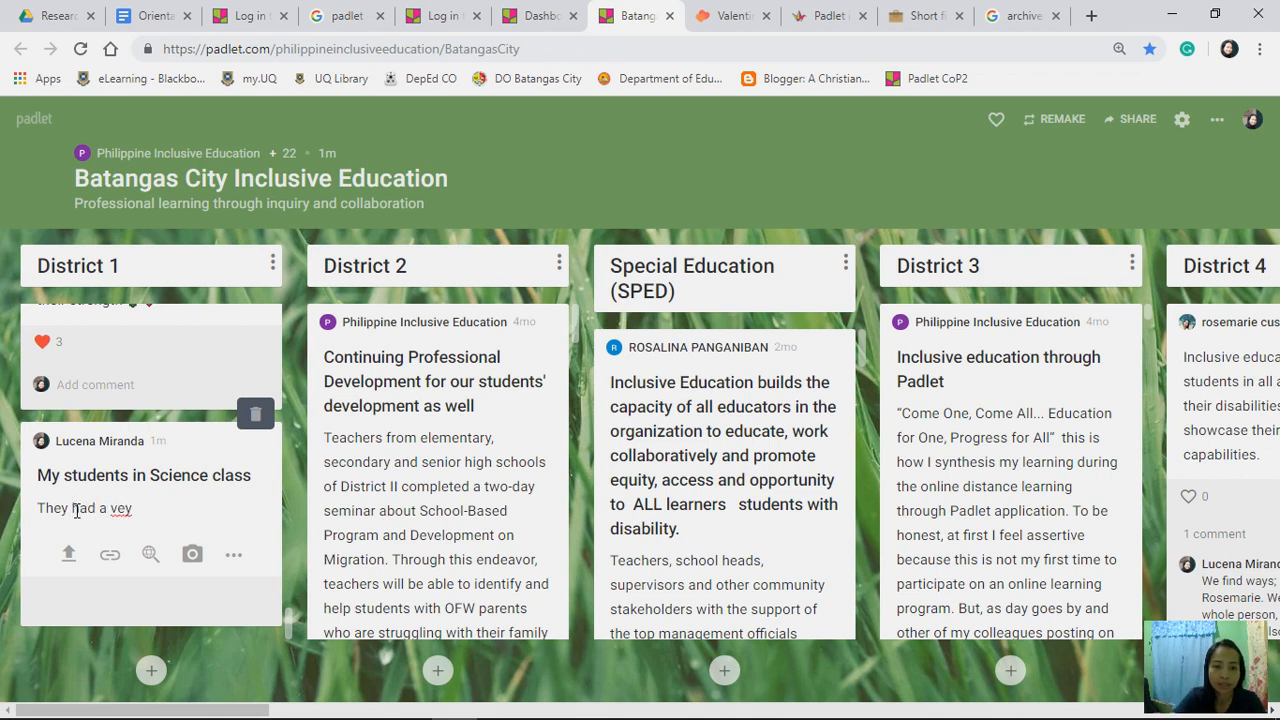
key(BackSpace)
text(ry )
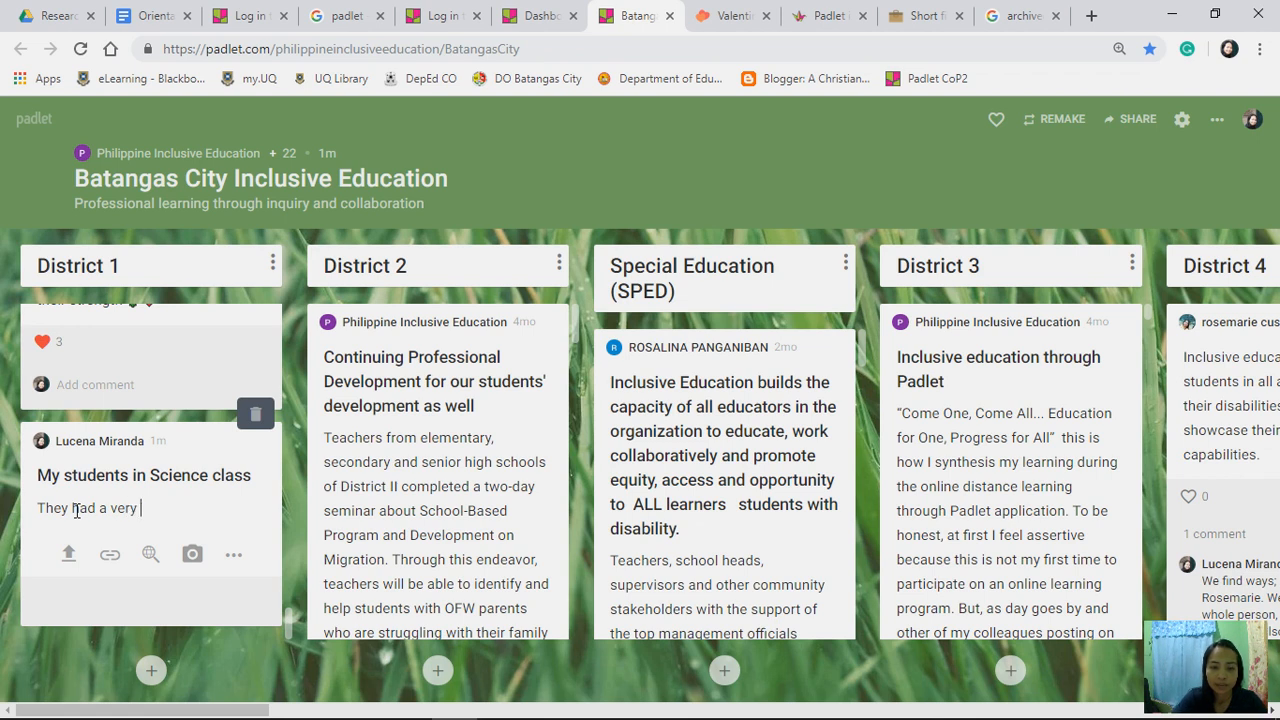
text(interest)
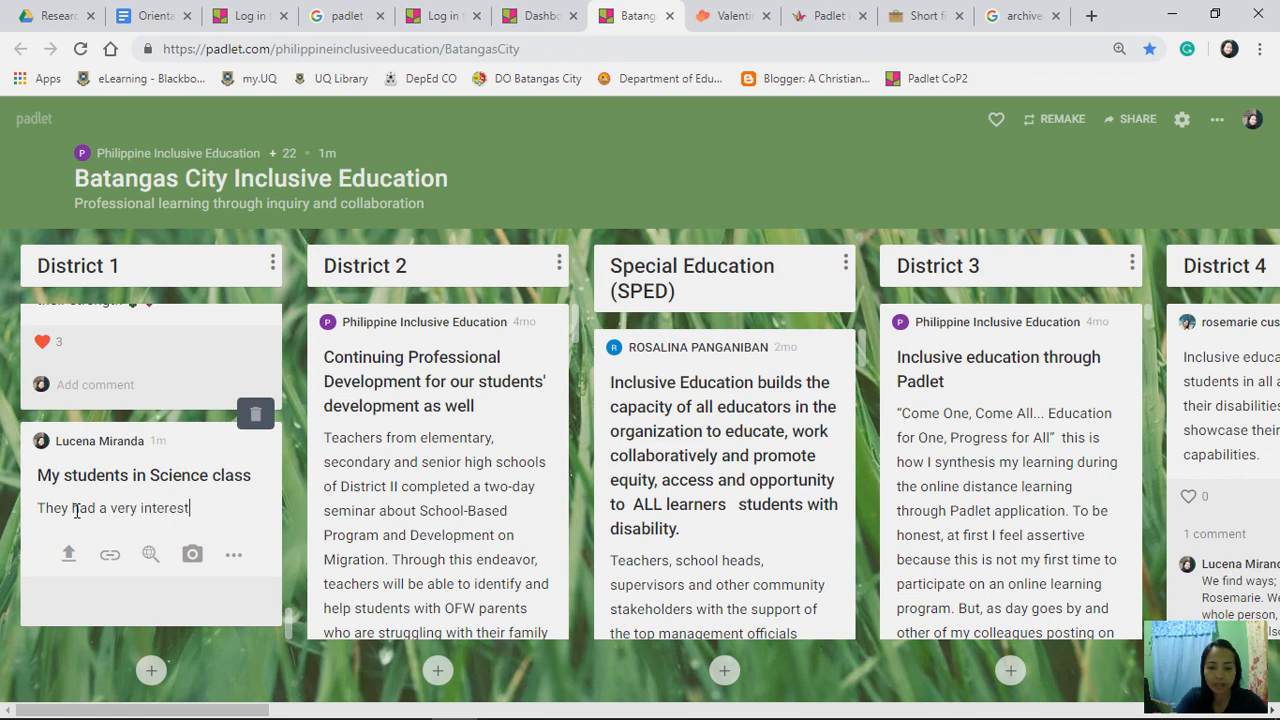
text(ing ac)
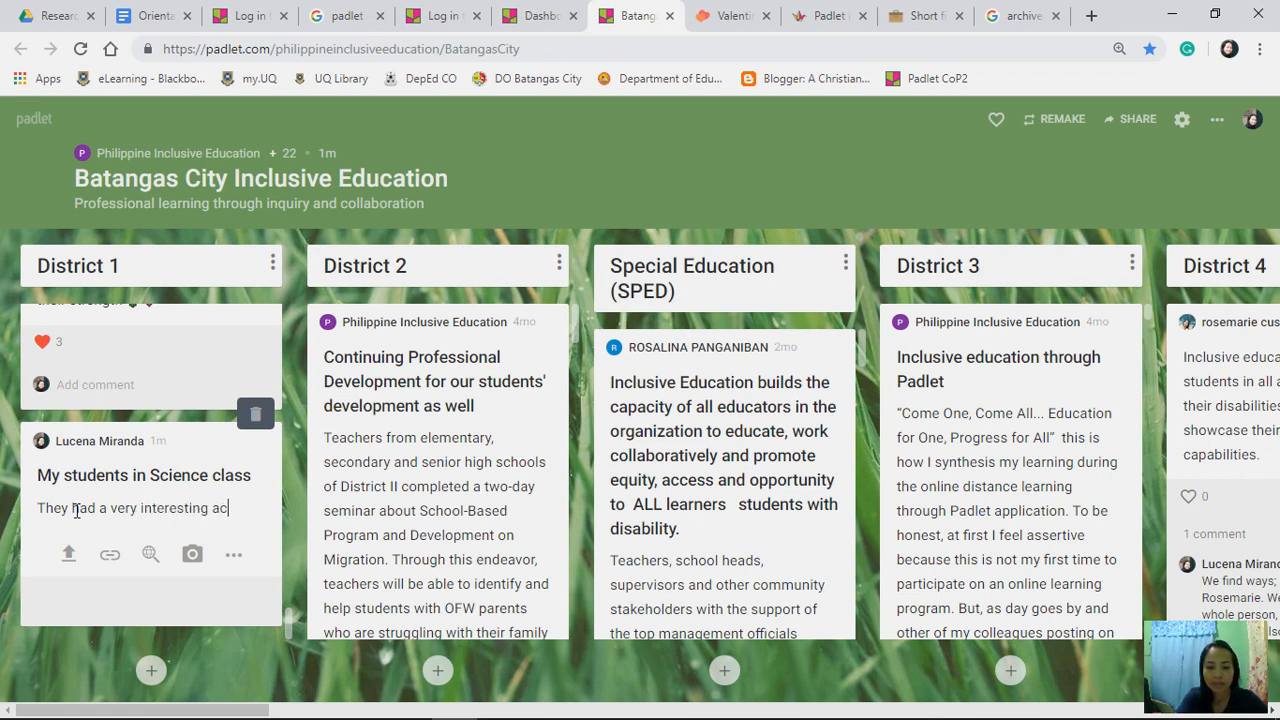
text(tivity)
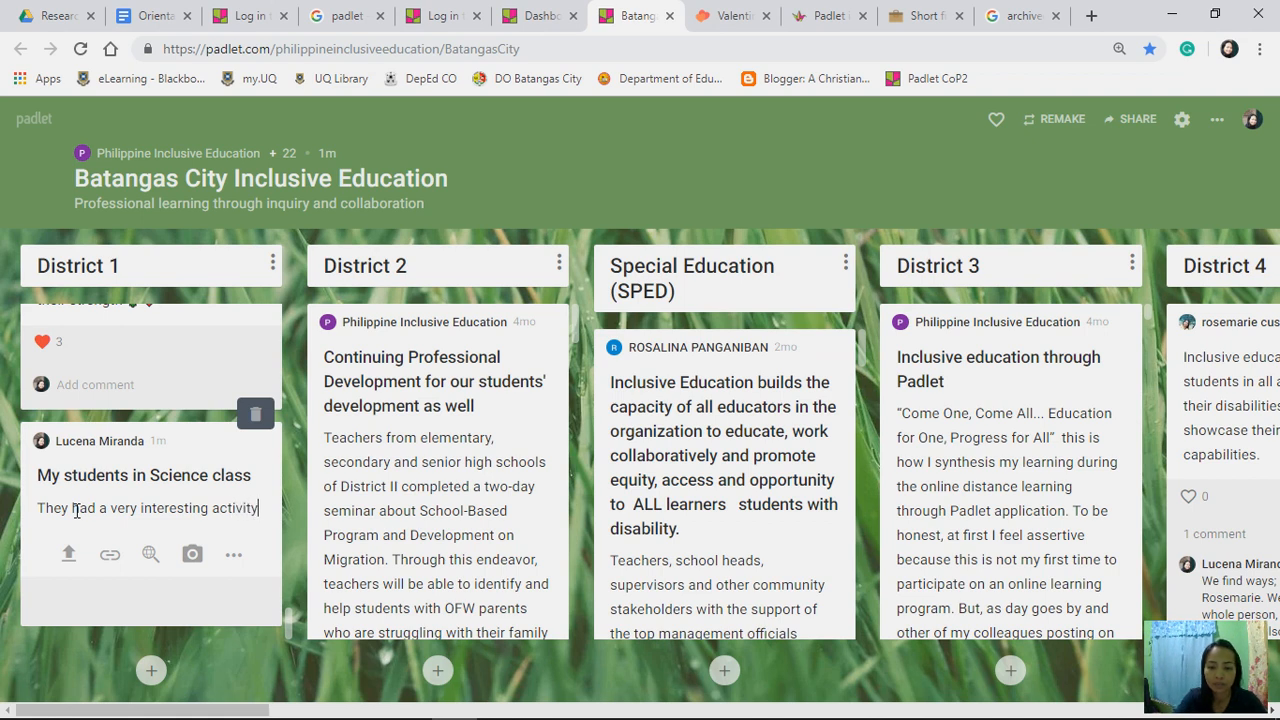
text(...)
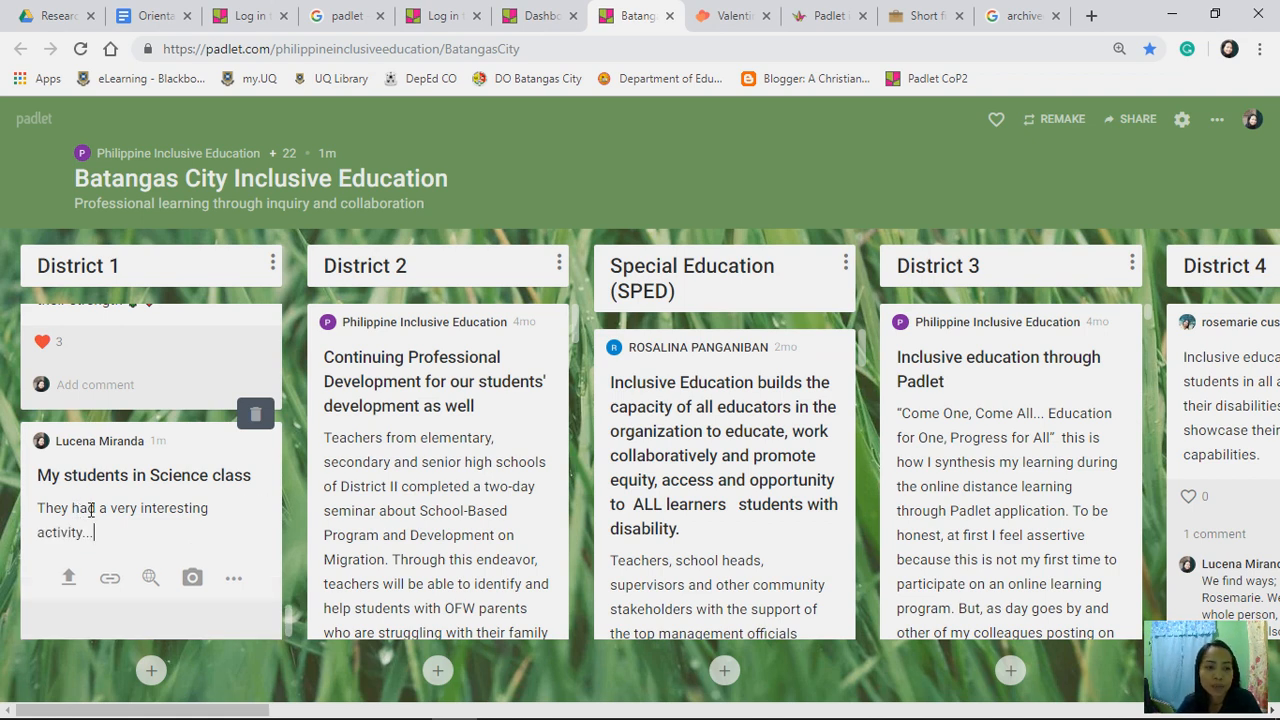
Upload the photo 20160630_130501 from the computer's Camera folder to the Science class post
click(69, 580)
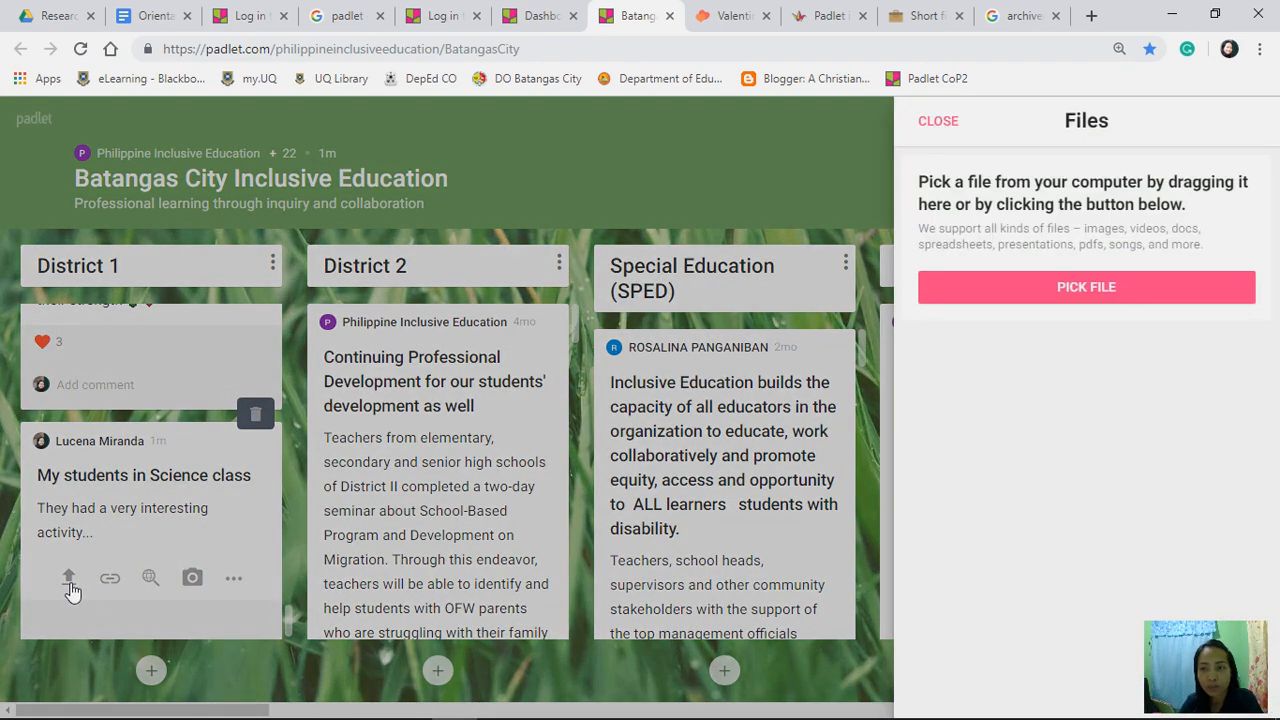
click(1106, 289)
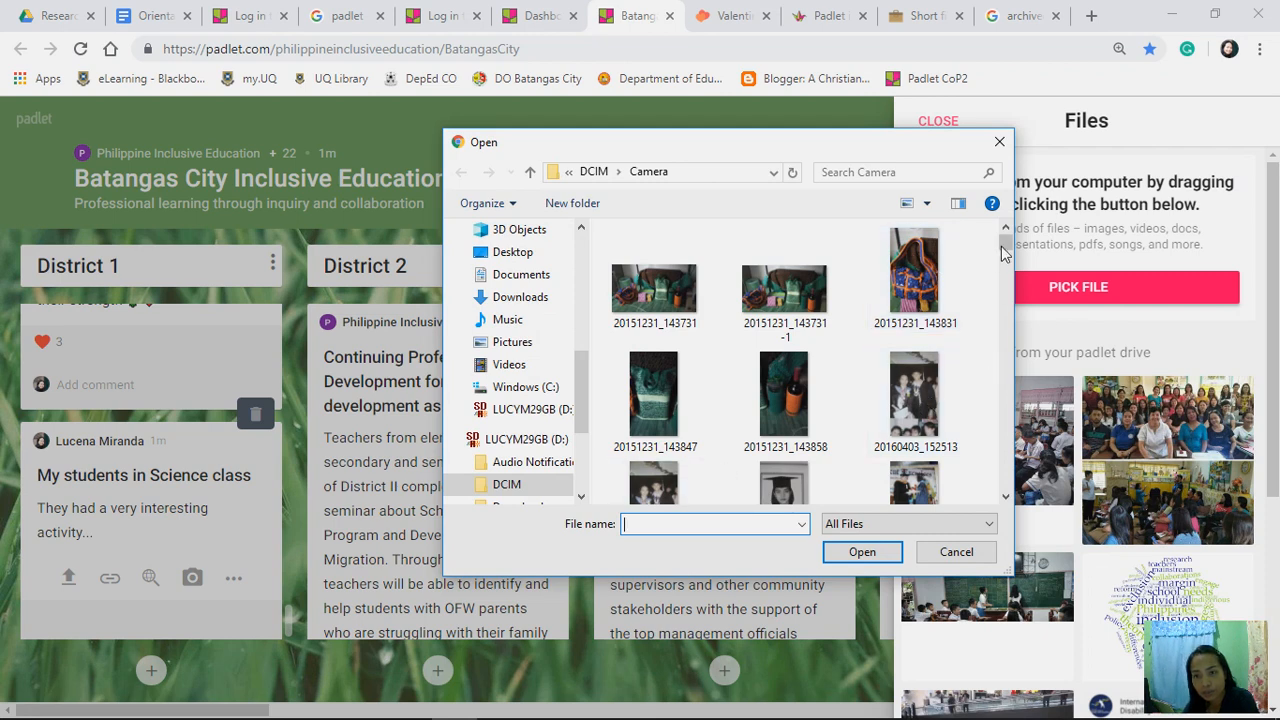
drag(1006, 242, 1006, 272)
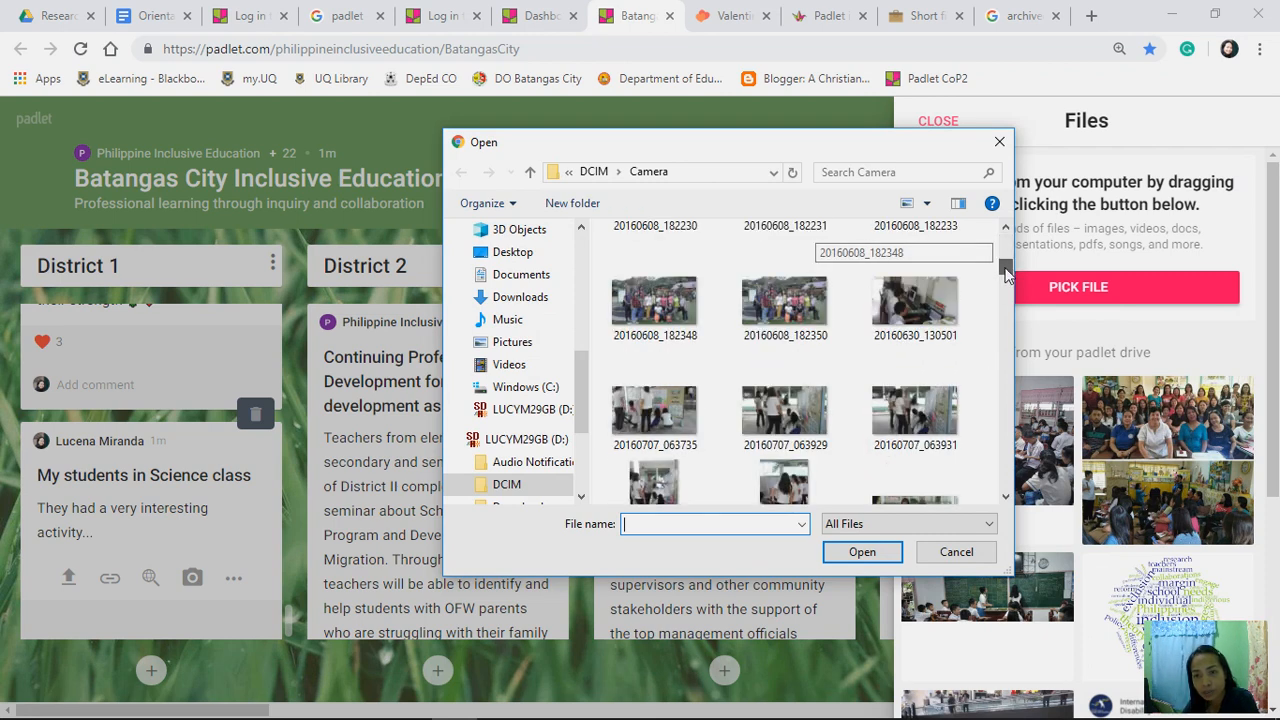
click(785, 300)
click(912, 303)
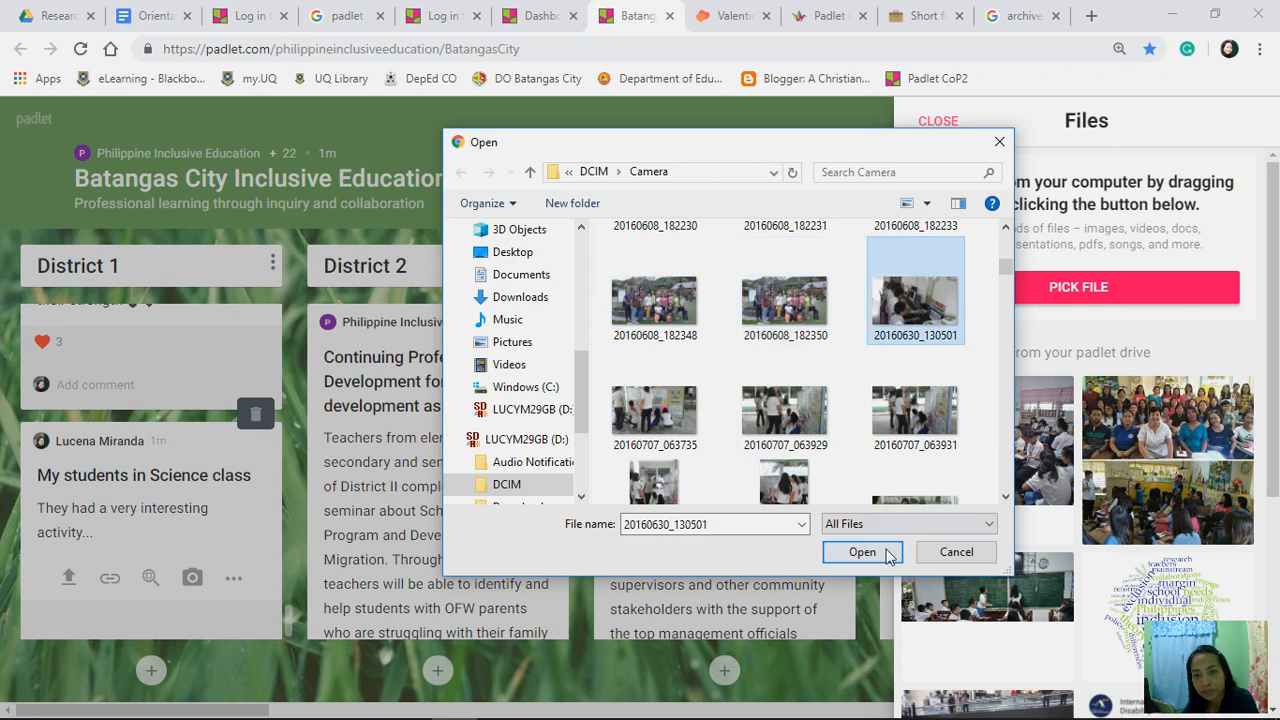
click(862, 551)
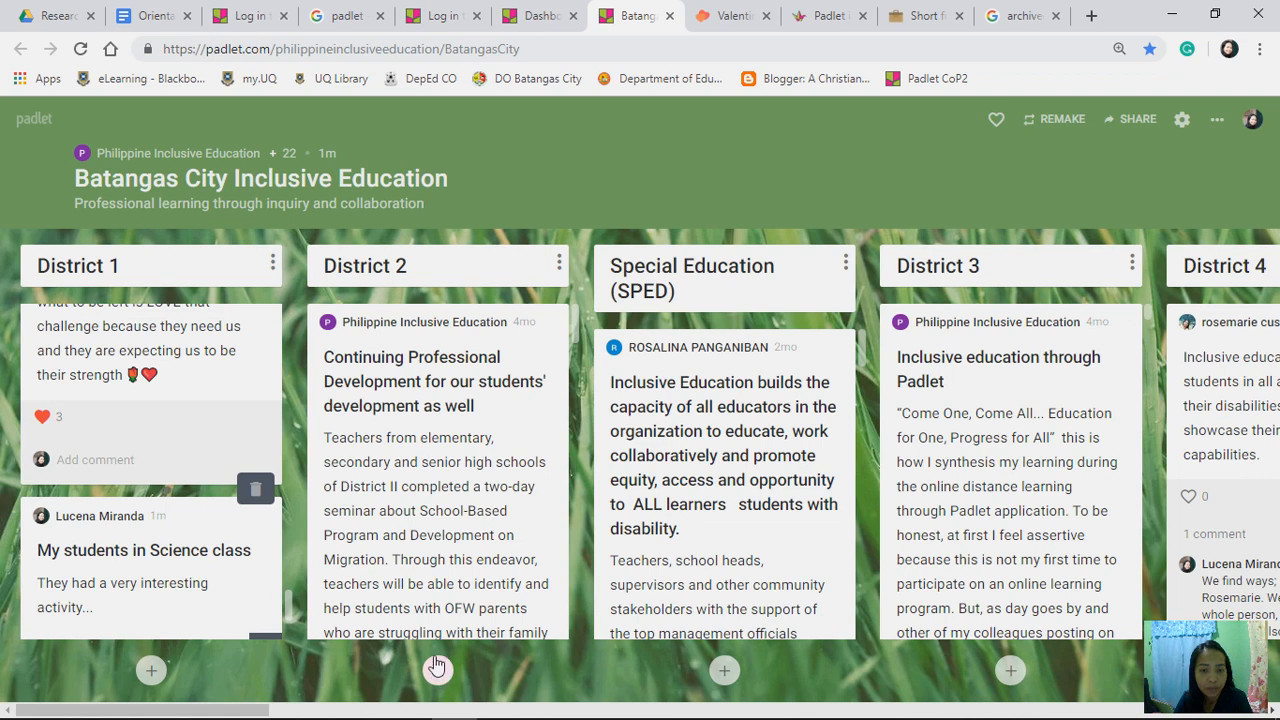
Start a new blank post in the District 2 column
scroll(500, 620, down, 5)
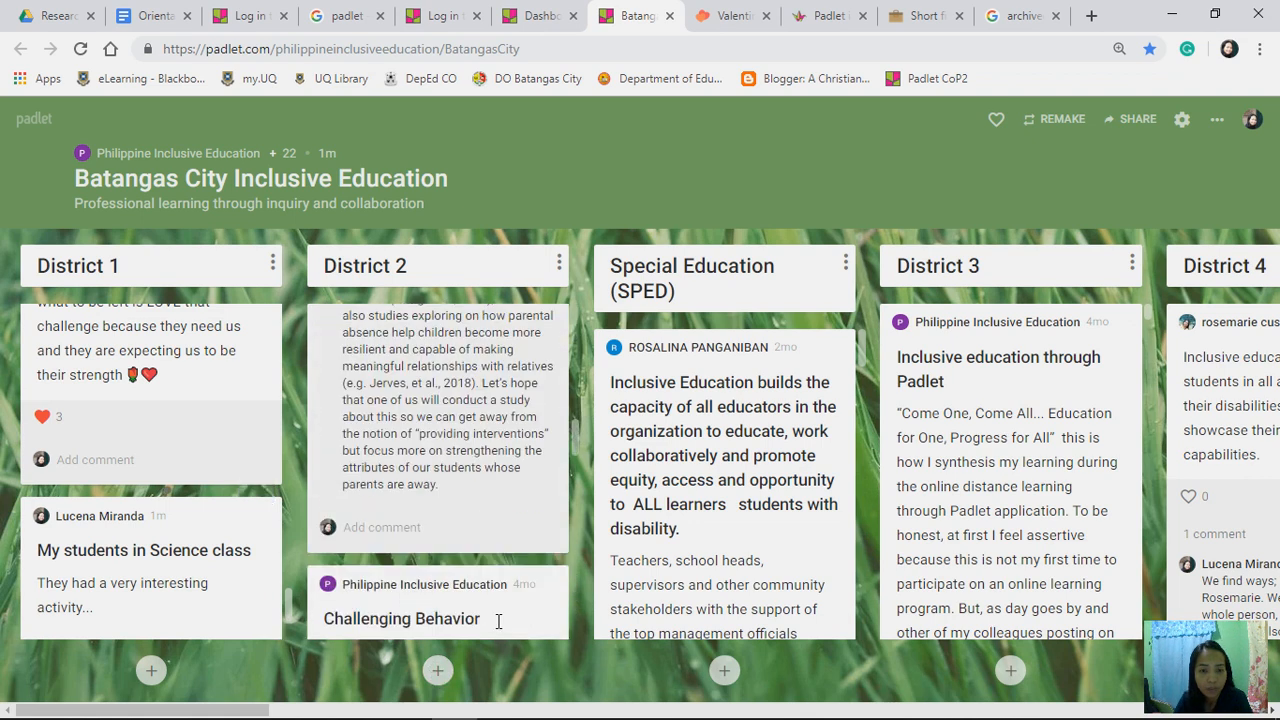
click(438, 671)
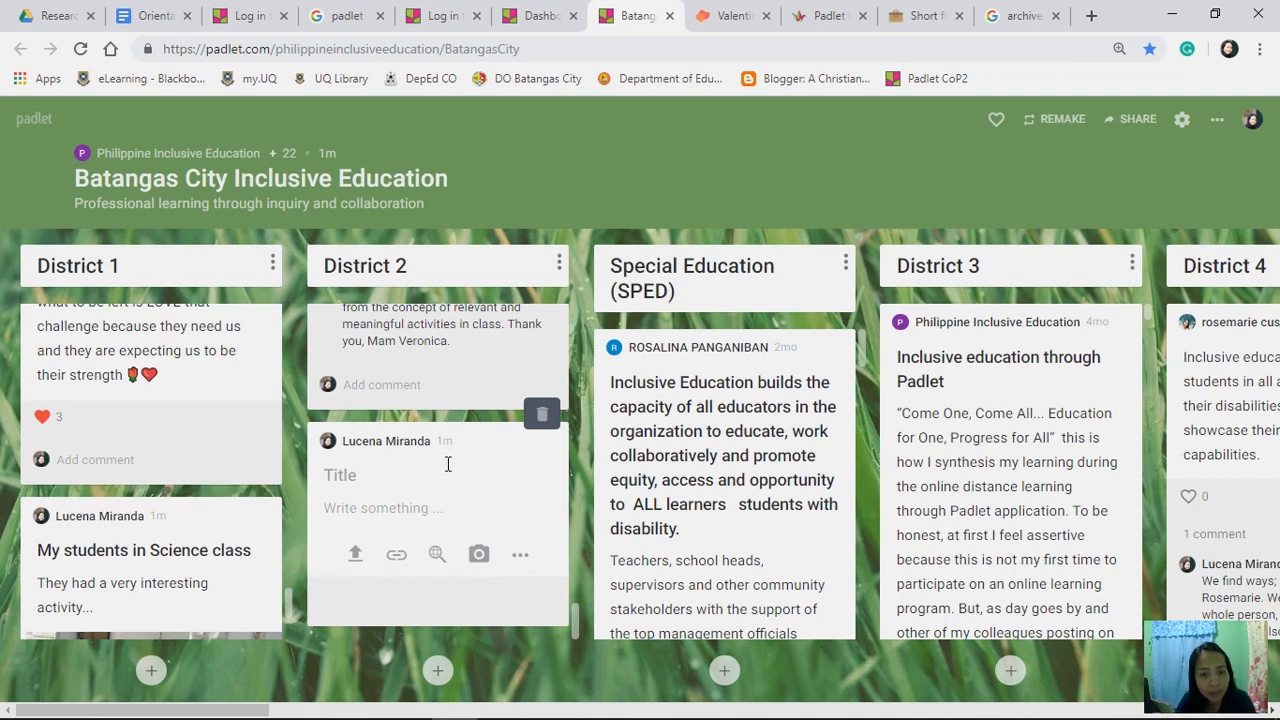
Look through the District 1 column, including the Science class post and its attached photo
scroll(229, 575, down, 3)
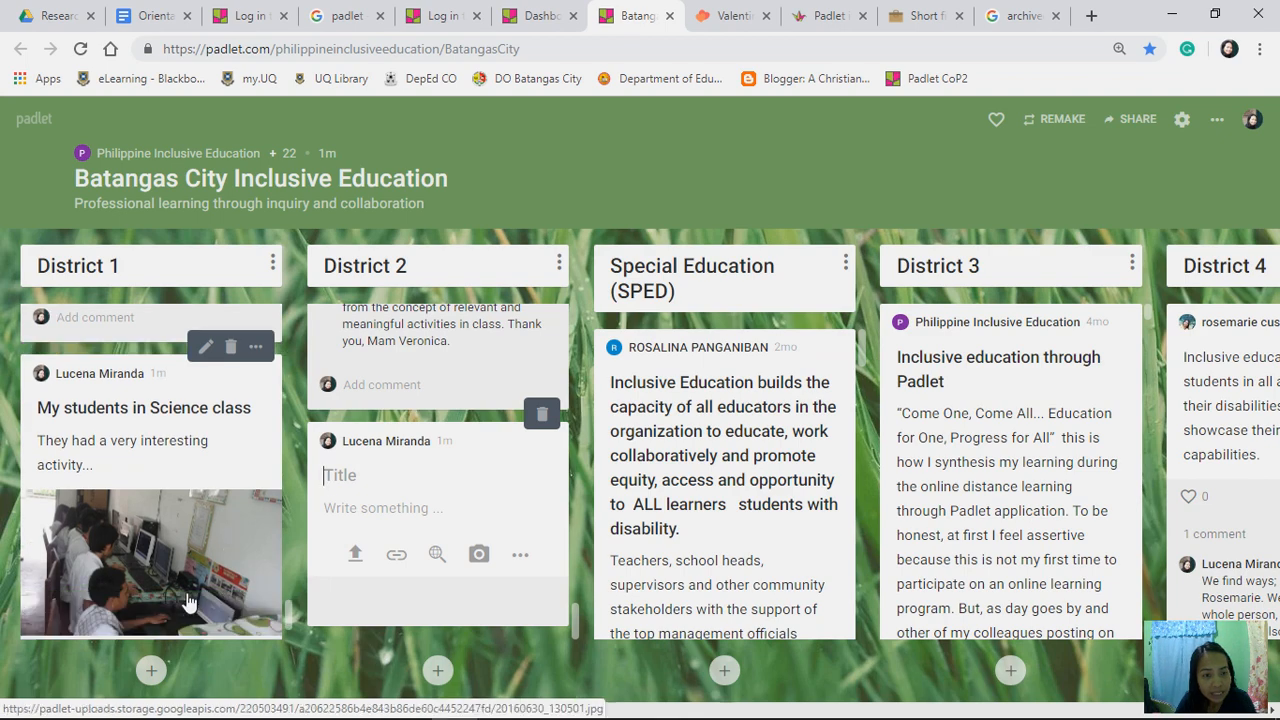
scroll(189, 596, up, 5)
scroll(189, 596, down, 10)
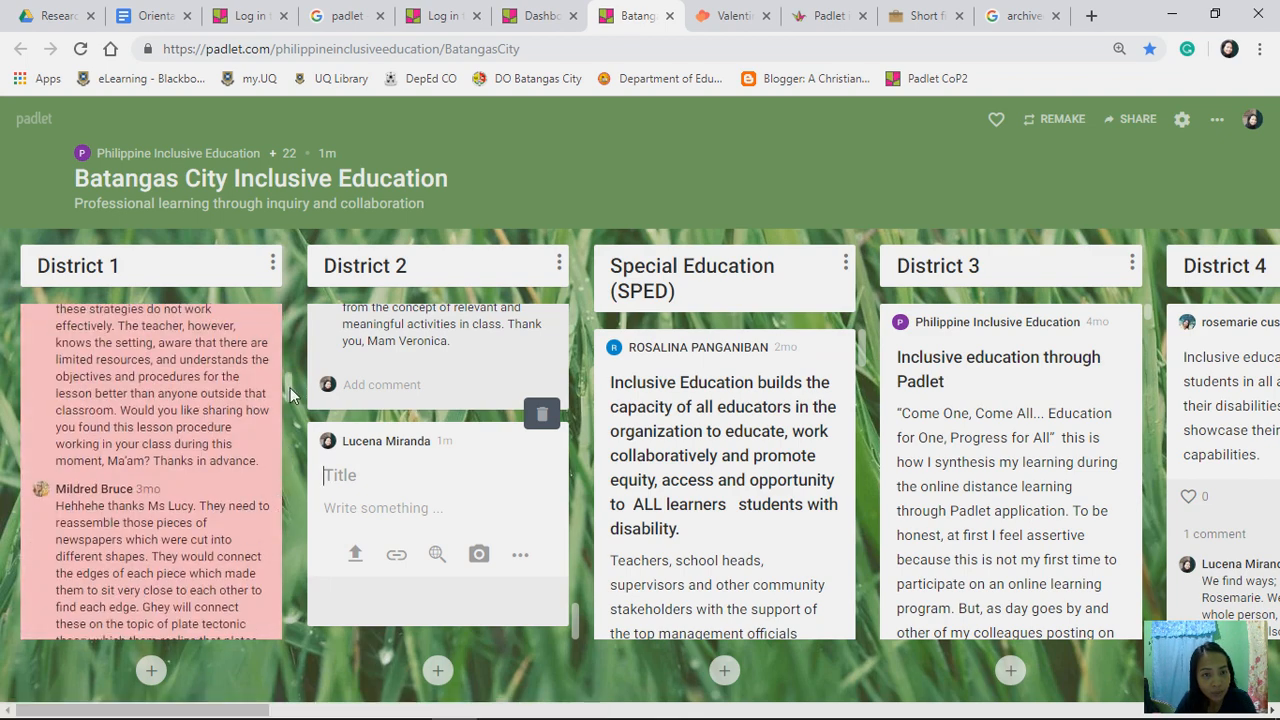
scroll(296, 514, down, 10)
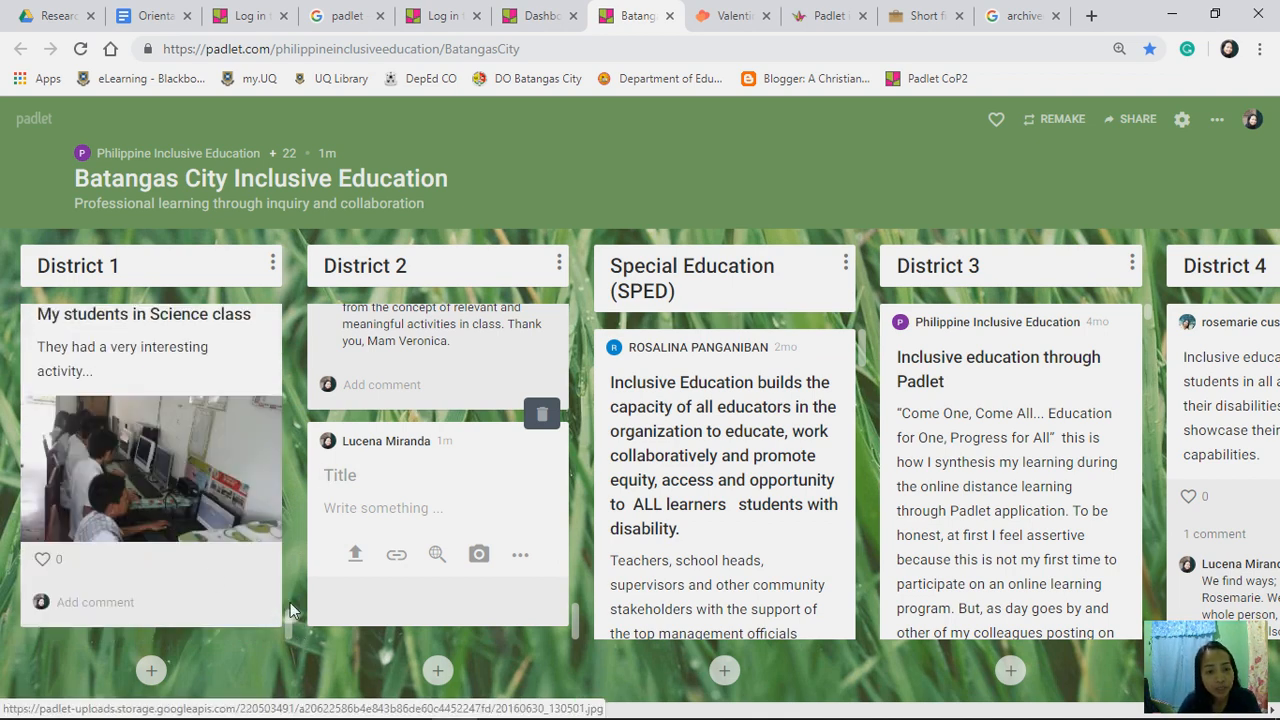
scroll(288, 602, up, 3)
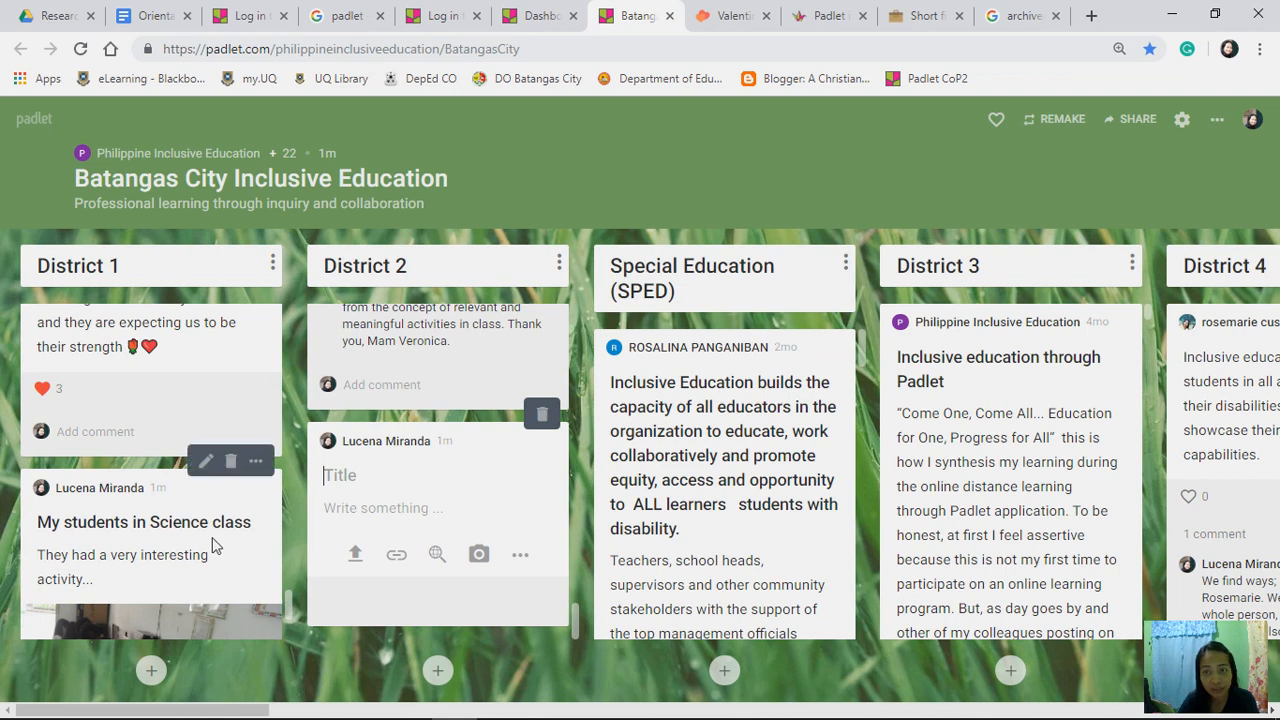